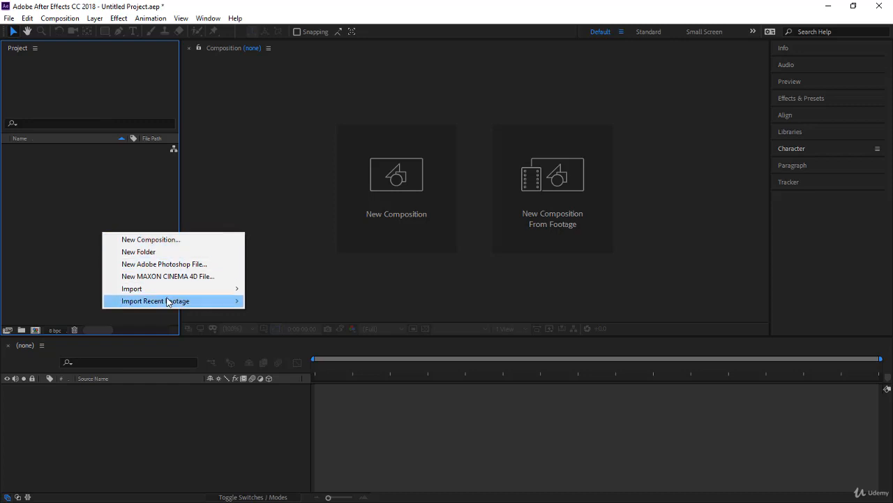
Import My-Company, old times, photographer Image, Photographer and Pollution from the Assets-1 folder as footage
click(167, 290)
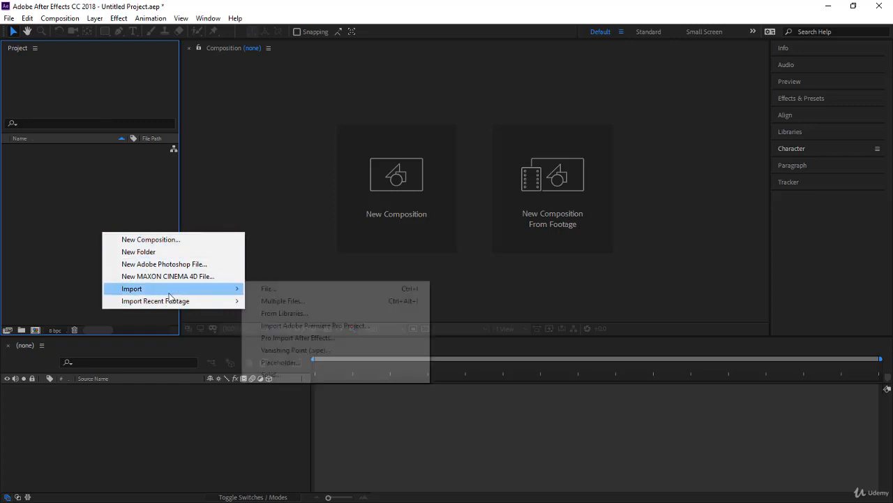
click(300, 294)
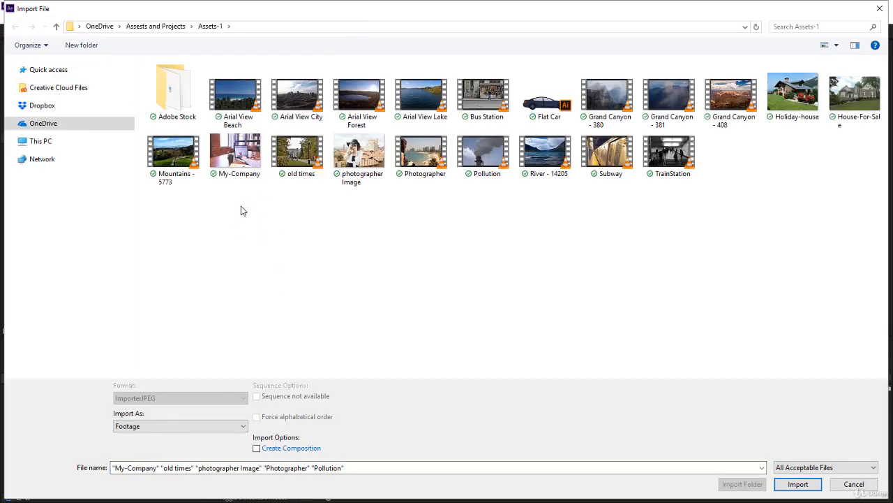
drag(241, 205, 503, 157)
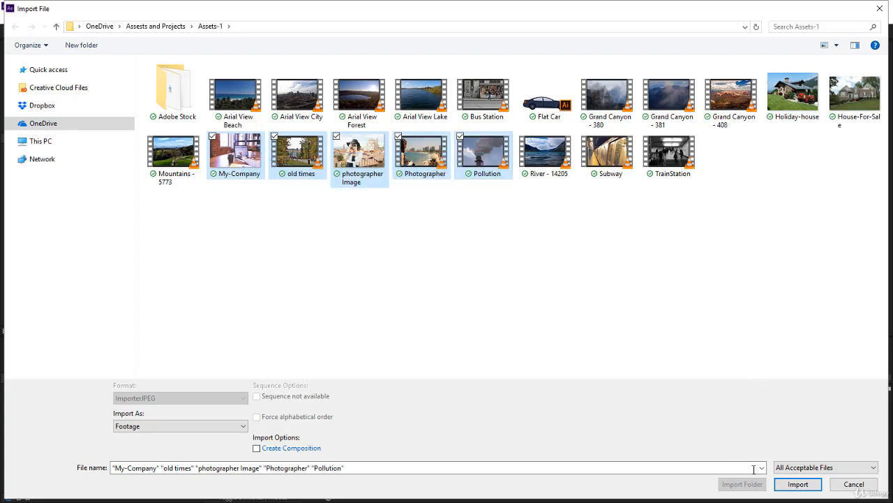
click(797, 487)
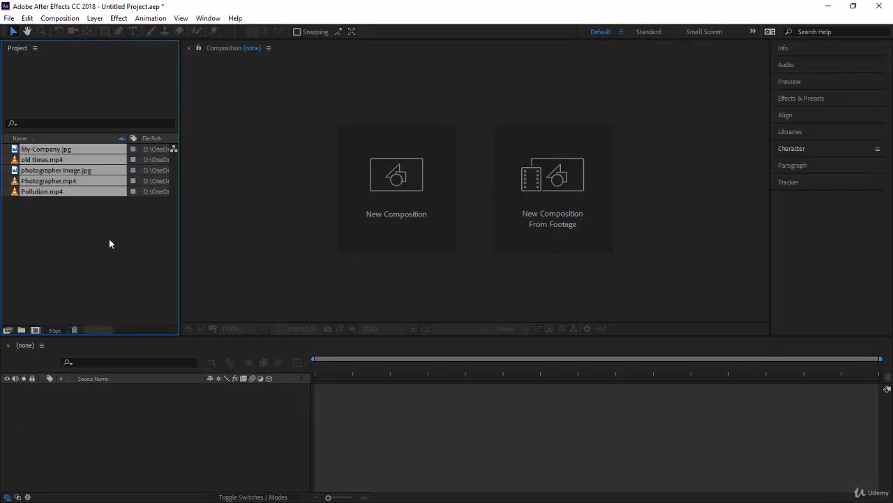
click(110, 243)
Create a new composition named Comp 1 with a duration of 0:00:50:00
click(379, 215)
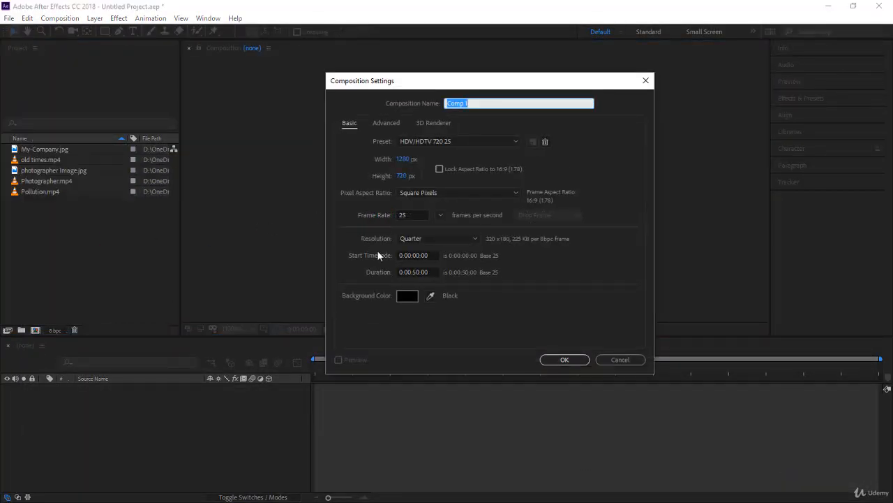
click(437, 272)
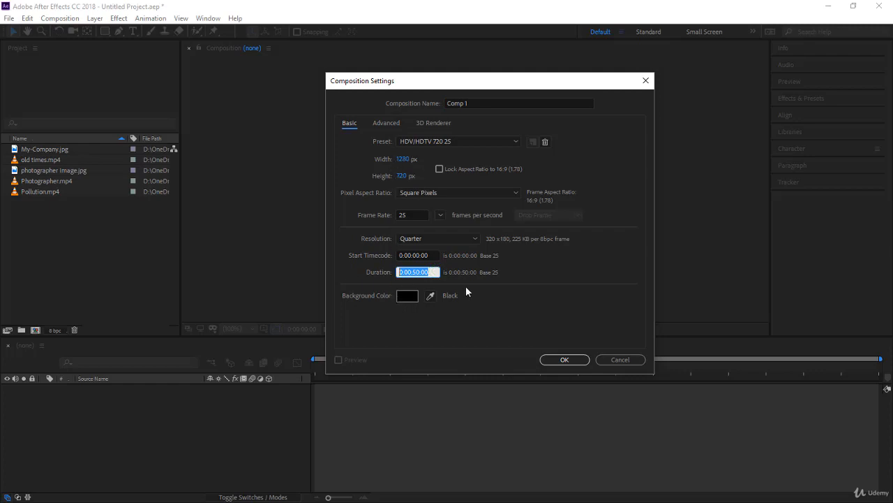
text(50)
text(00)
click(577, 360)
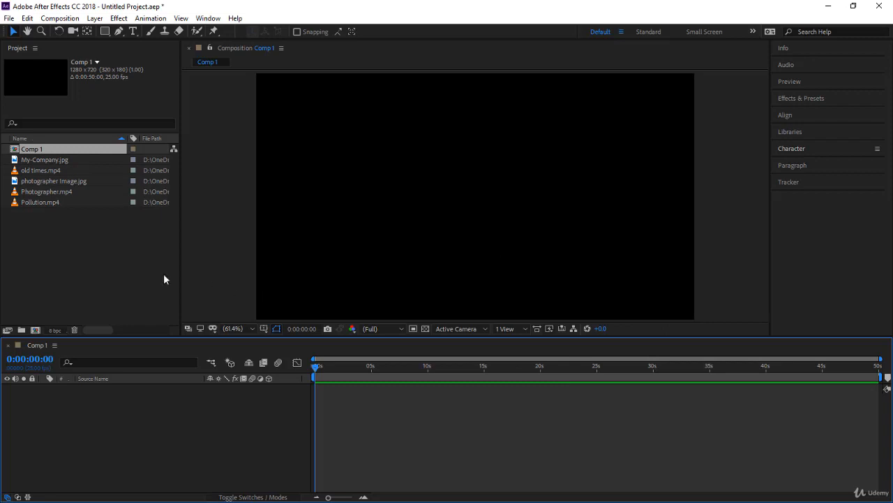
Add Photographer.mp4 to Comp 1 at time zero and Pollution.mp4 below it starting at about 13 seconds
click(102, 240)
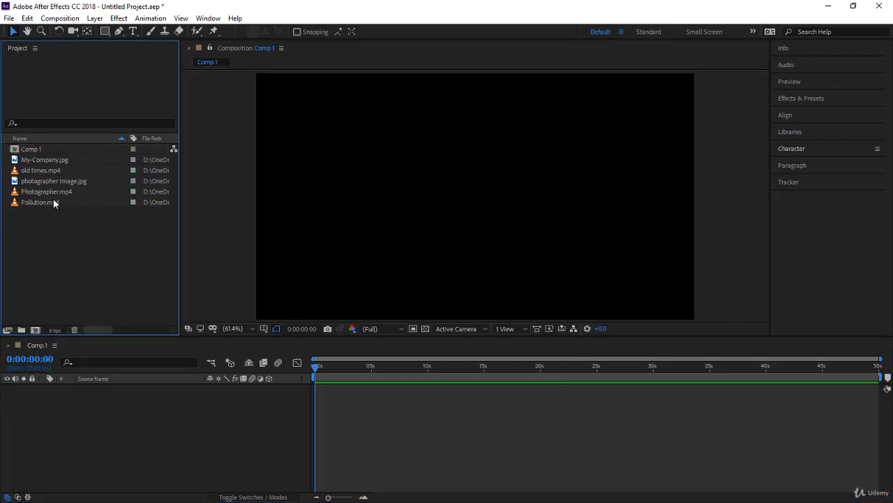
drag(68, 192, 112, 415)
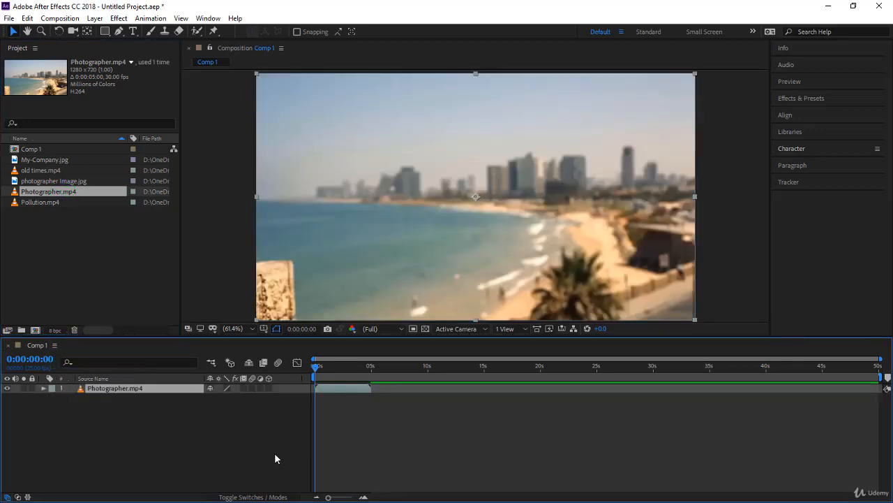
drag(70, 202, 458, 417)
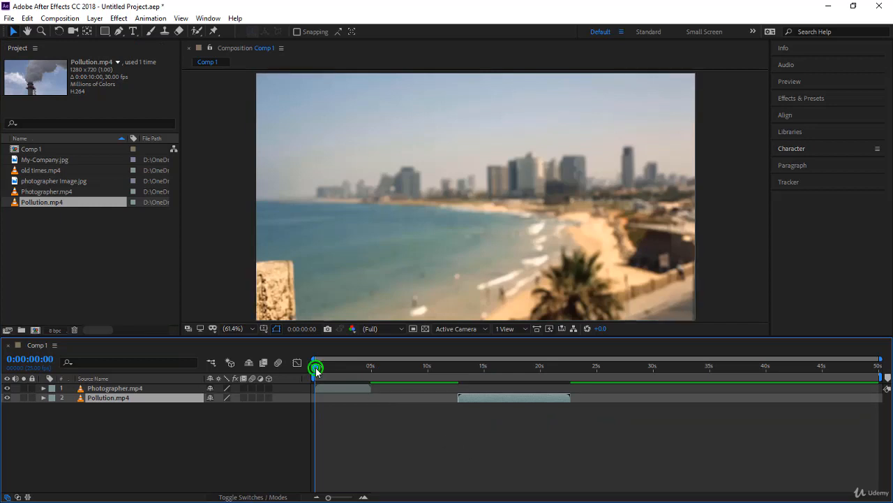
Set the current time to 0:00:25:00 and place old times.mp4 between the two layers, starting at that time
drag(315, 365, 597, 393)
click(33, 359)
text(25:)
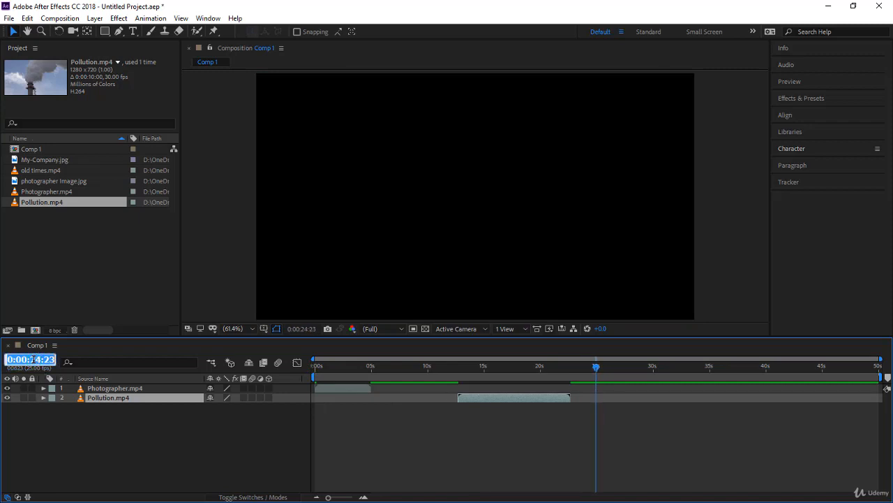
text(00)
key(Return)
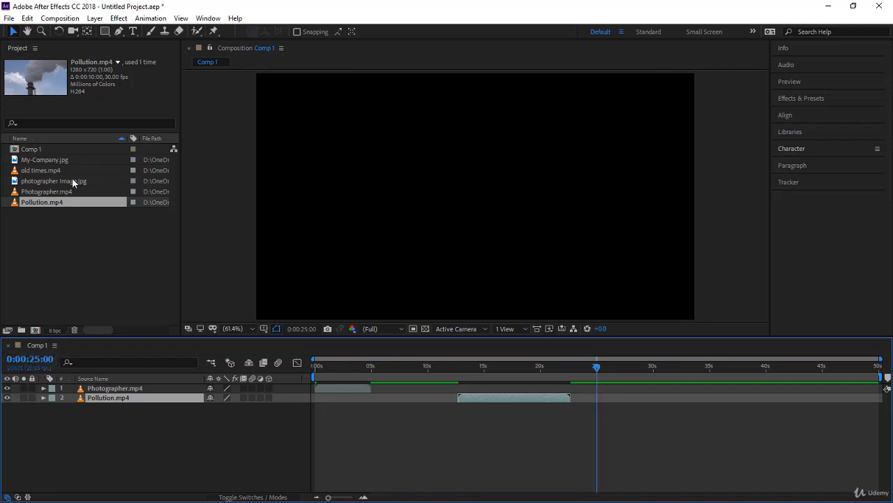
drag(58, 169, 602, 398)
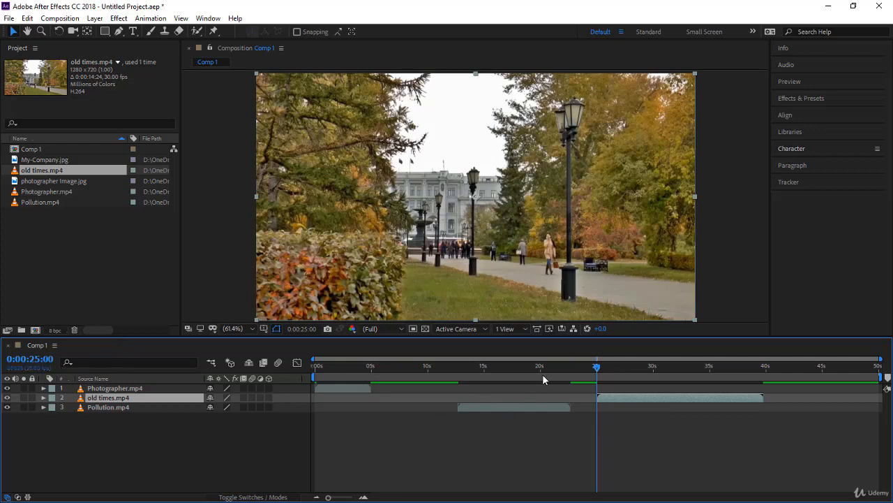
Move the Pollution.mp4 layer to start at about 29 seconds and the old times.mp4 layer to start at 0:00:09:11
click(502, 368)
drag(618, 397, 598, 405)
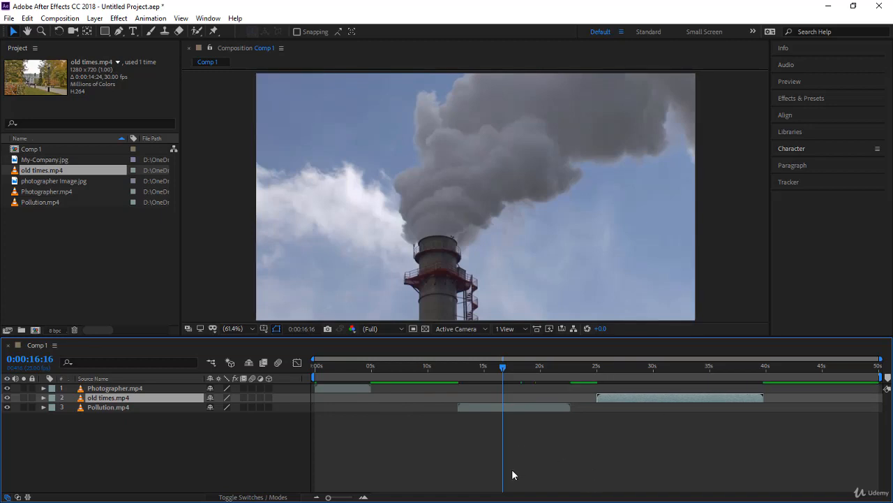
drag(626, 399, 679, 424)
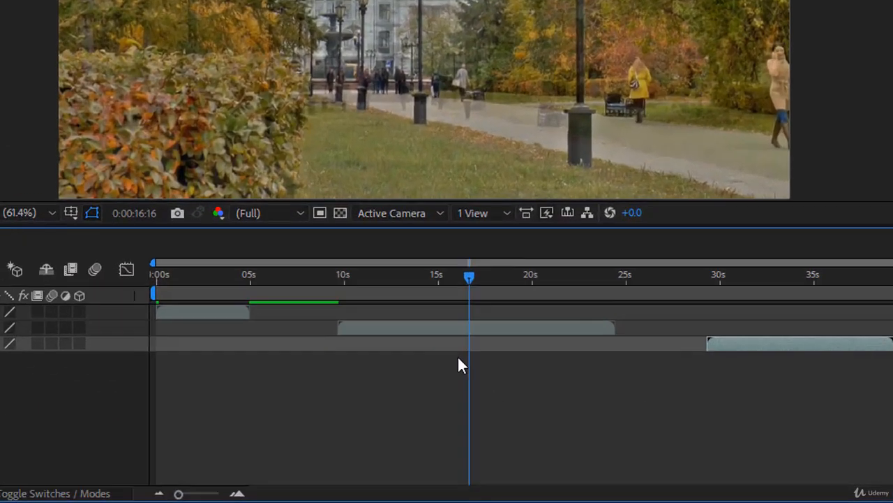
drag(480, 398, 435, 397)
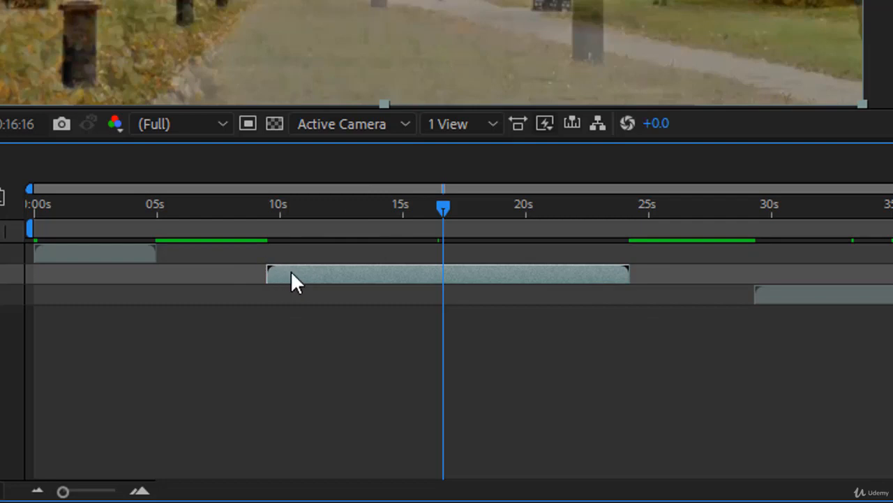
Jump to the in point and the out point of the old times.mp4 layer, and scrub back to 0:00:15:17
key(i)
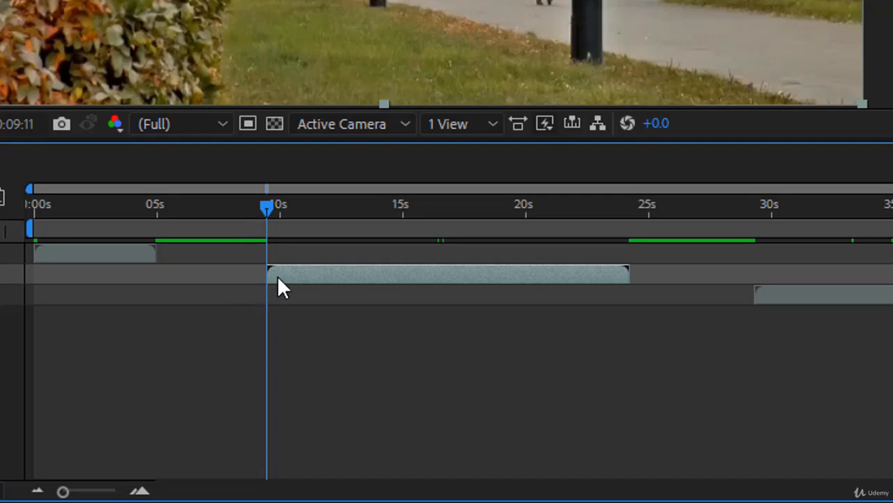
click(515, 268)
key(o)
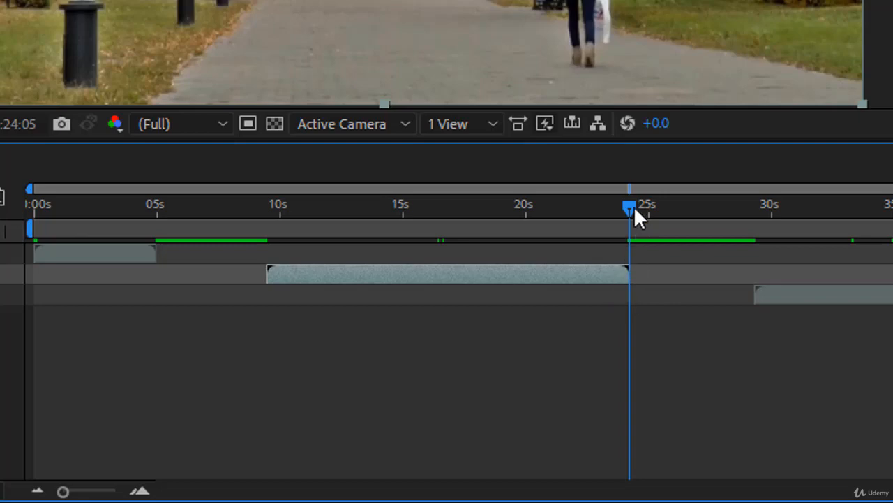
drag(634, 206, 425, 231)
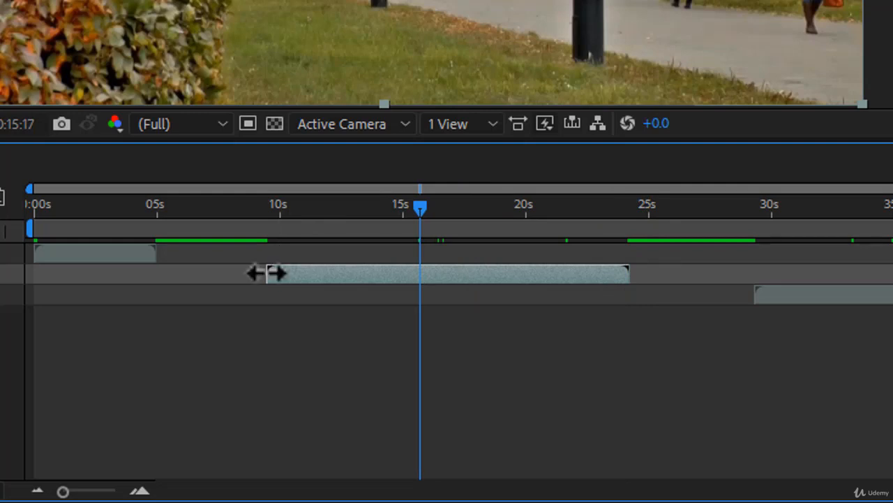
Trim the old times.mp4 layer to run from about 11 seconds to 0:00:21:06, and jump to its in and out points
drag(267, 273, 303, 273)
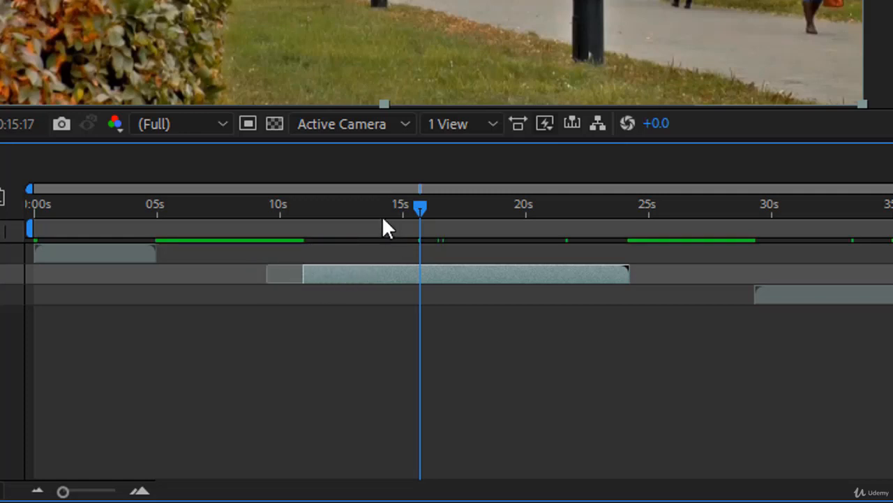
drag(423, 203, 385, 238)
click(295, 276)
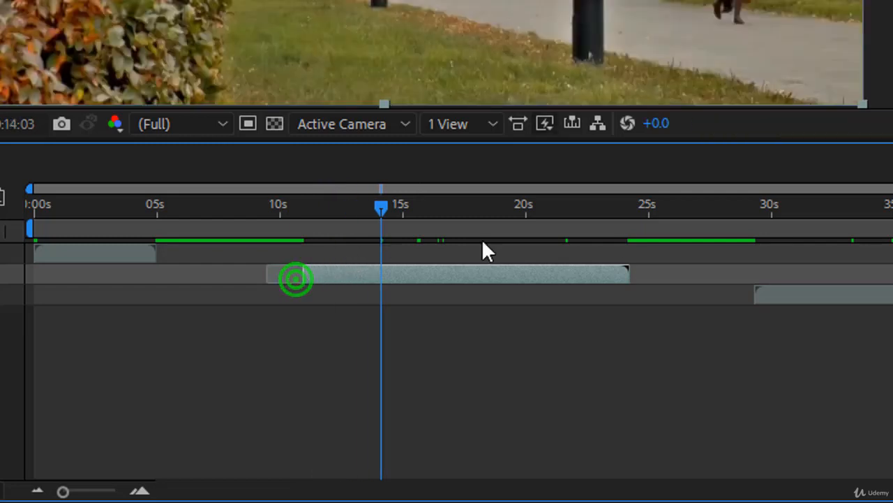
drag(627, 273, 522, 266)
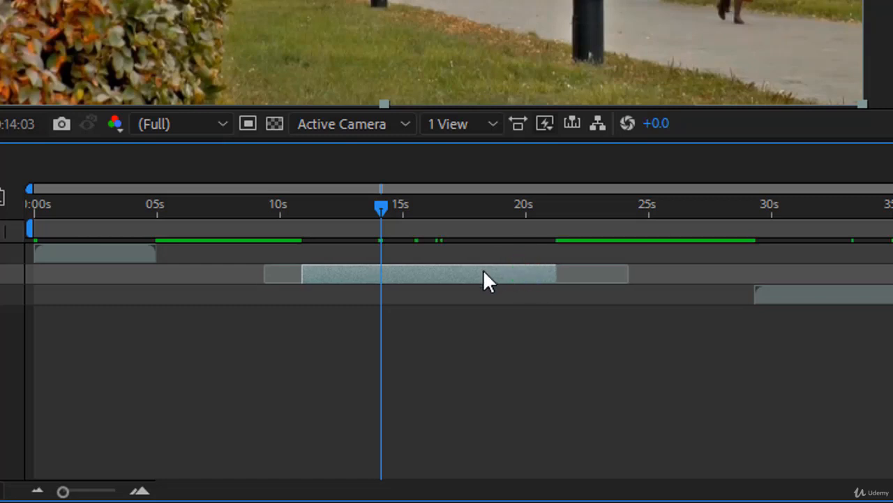
key(i)
key(o)
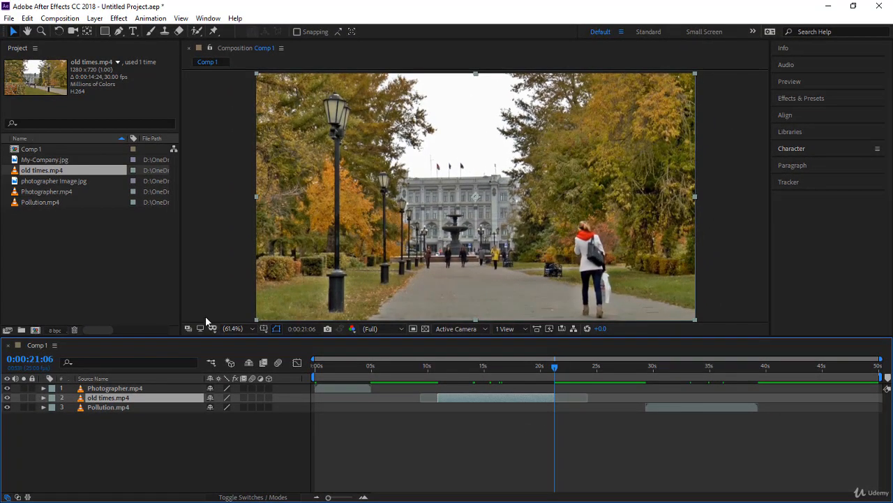
Create a new composition from Photographer.mp4 and trim the start of its layer to 0:00:01:00
click(78, 194)
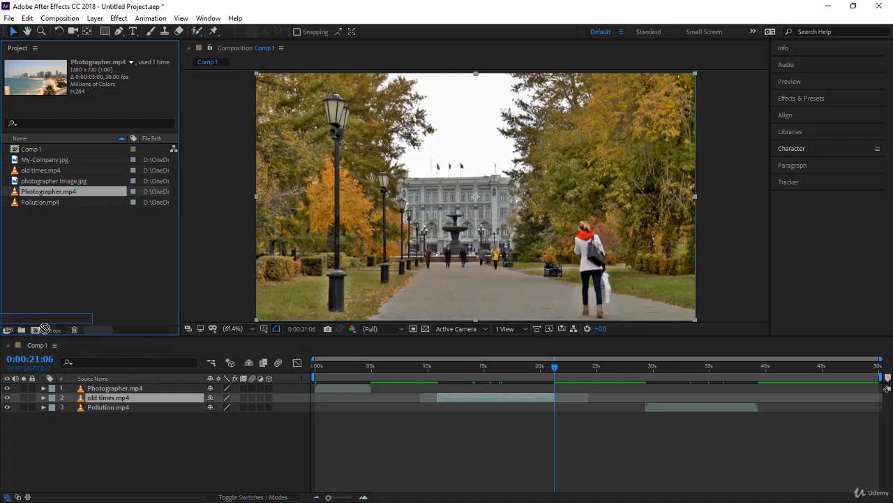
click(36, 333)
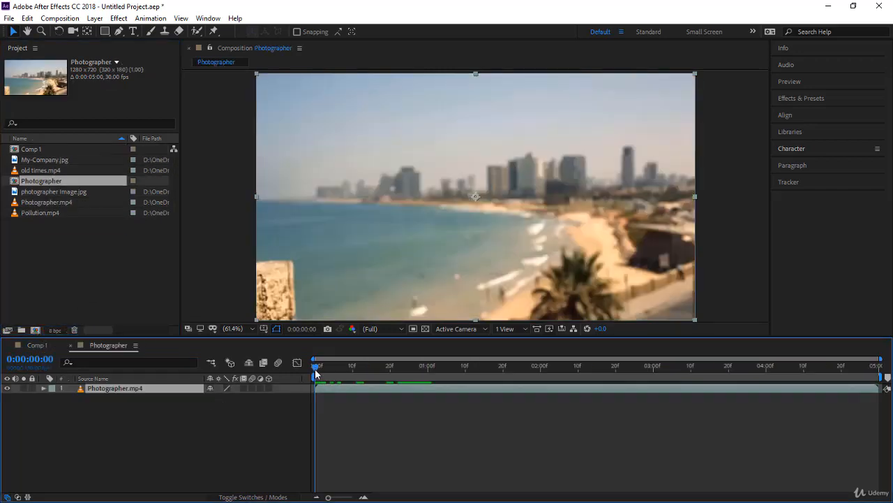
drag(315, 367, 429, 382)
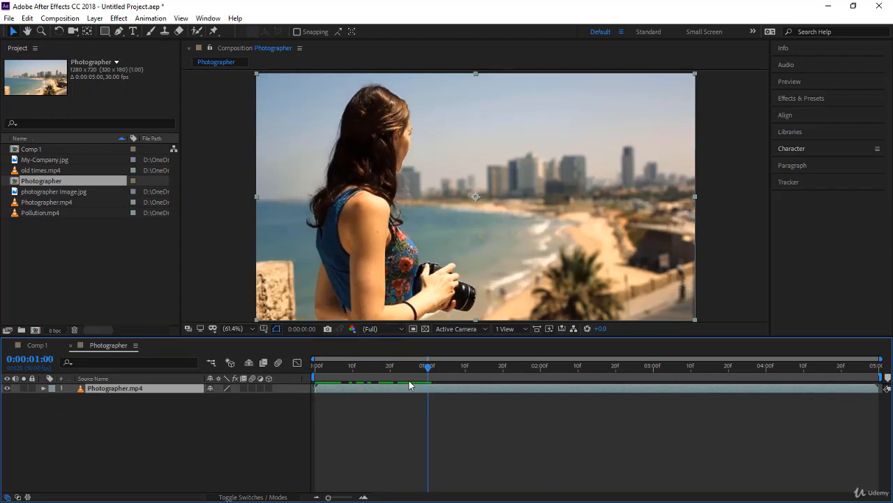
drag(328, 496, 360, 500)
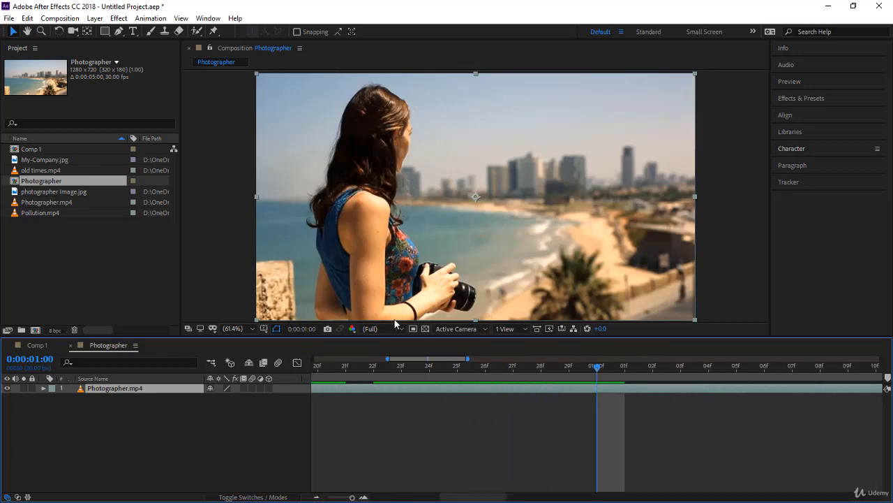
drag(352, 497, 315, 500)
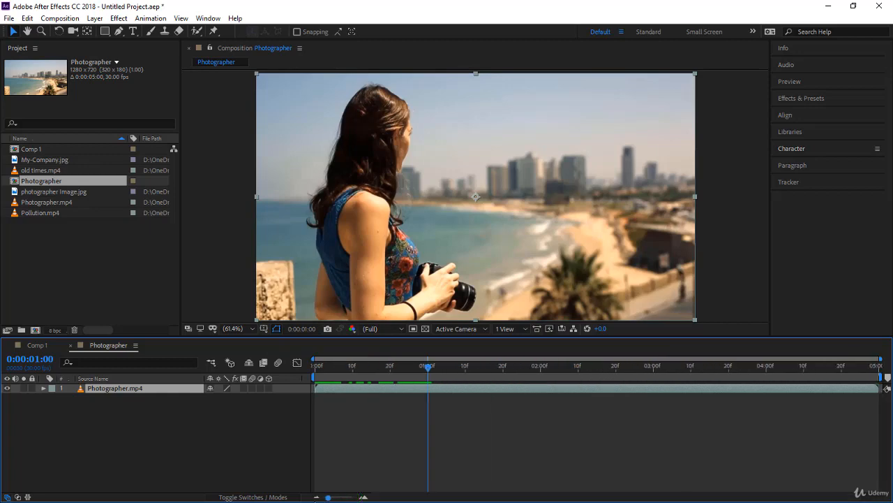
click(392, 392)
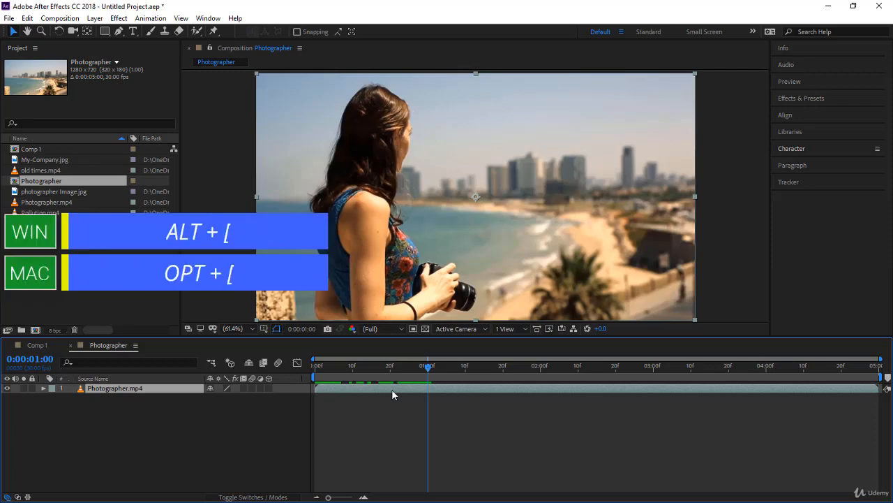
key(alt+bracketleft)
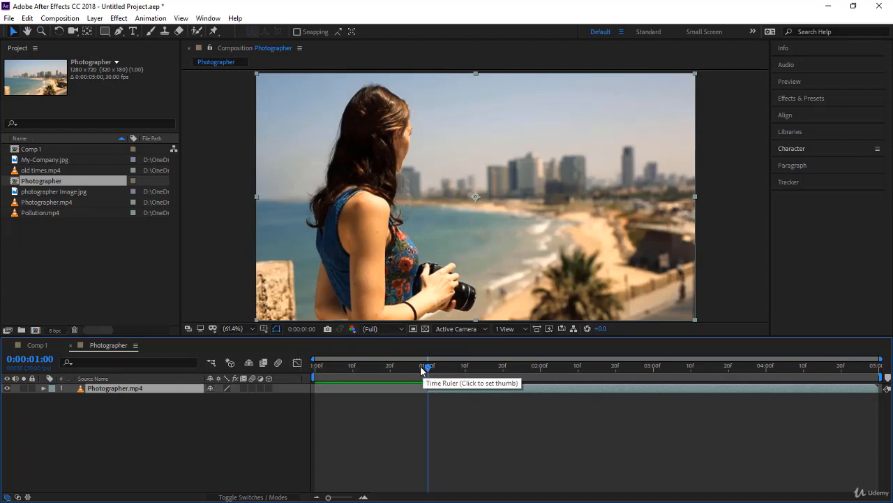
Trim the end of the Photographer.mp4 layer to the current time of 0:00:02:20
drag(421, 369, 616, 389)
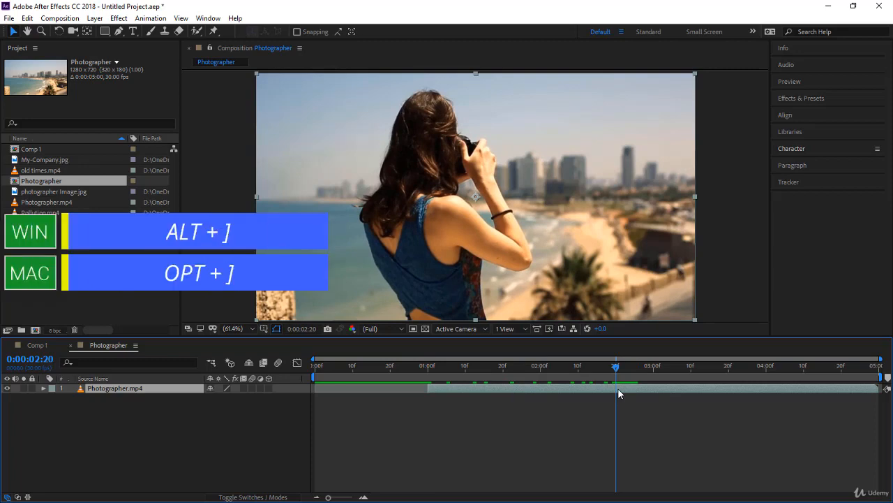
key(alt+bracketright)
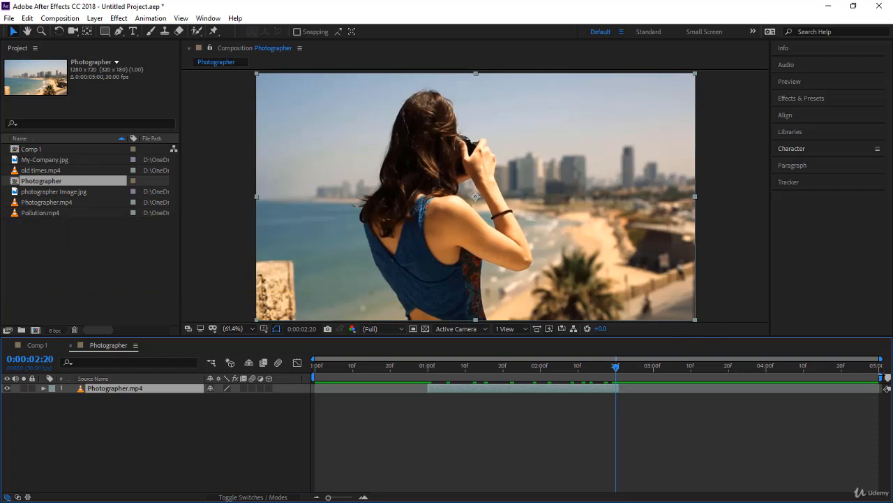
click(621, 389)
drag(617, 389, 619, 394)
Draw a teal rectangle with a 2 px white stroke across the woman's back as a new shape layer
click(403, 407)
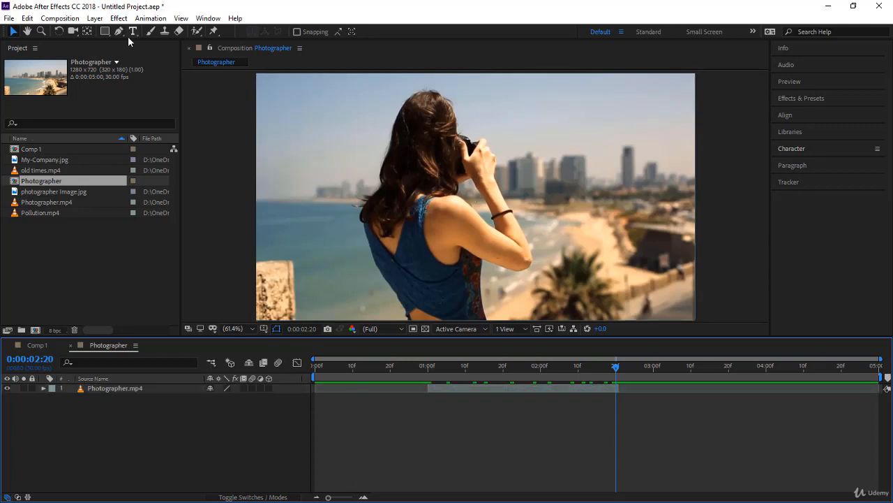
click(105, 31)
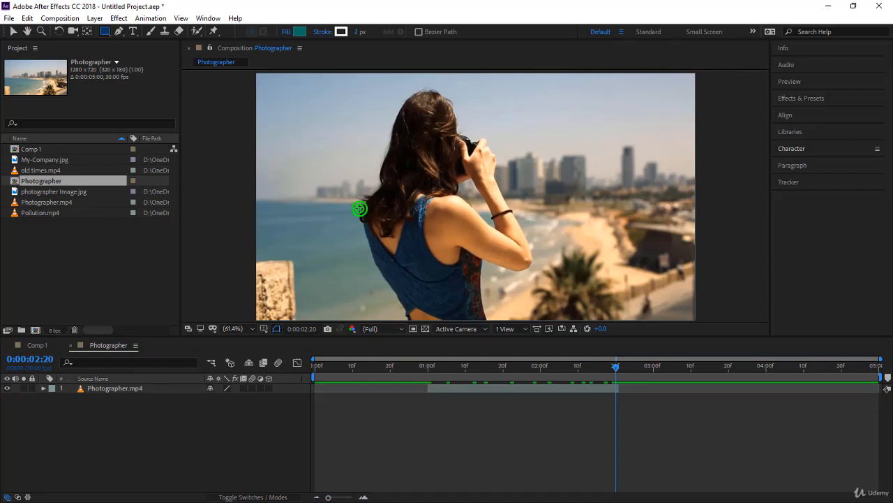
drag(359, 208, 521, 276)
Add a text layer reading "abcd" above the teal rectangle, beside the woman's head, and return to the Selection tool
click(133, 30)
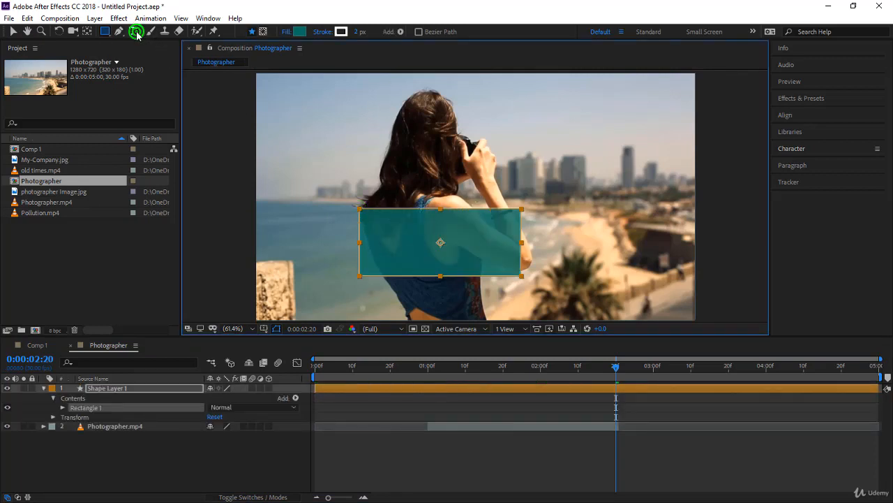
click(459, 165)
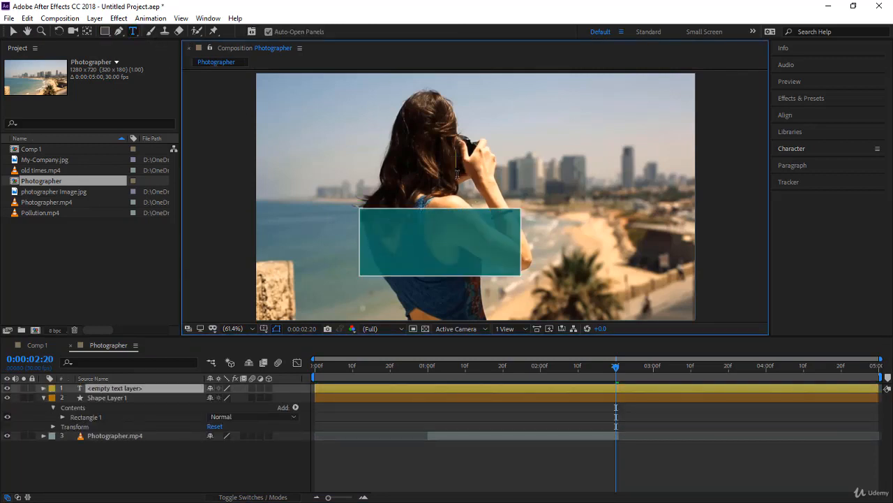
text(abcd)
click(12, 31)
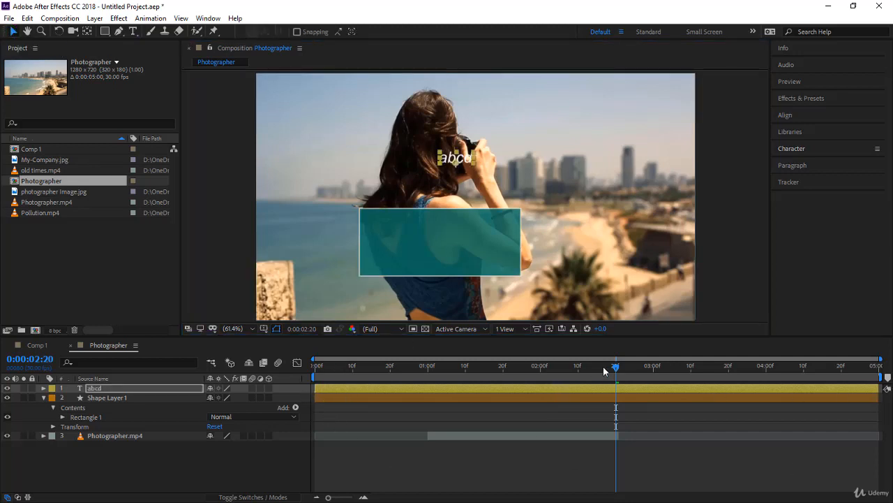
Inspect the composition at 0:00:01:20 and at its start, and check the abcd text layer's in point
drag(615, 368, 504, 387)
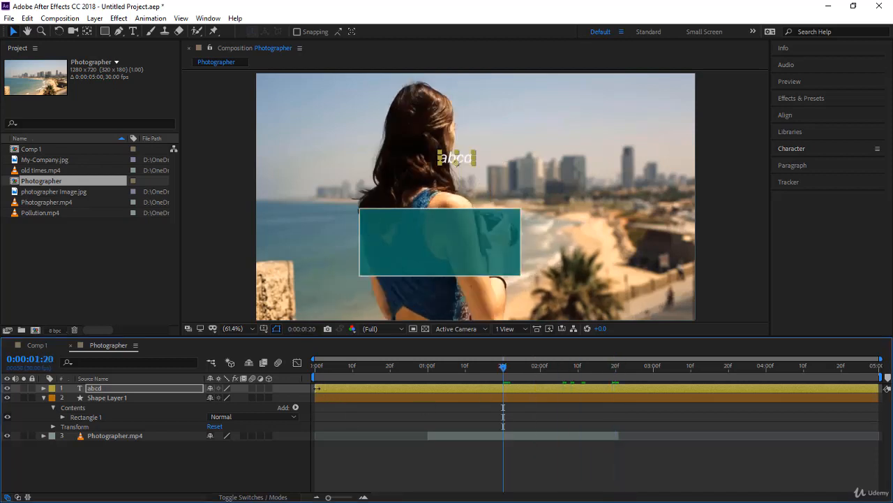
key(Home)
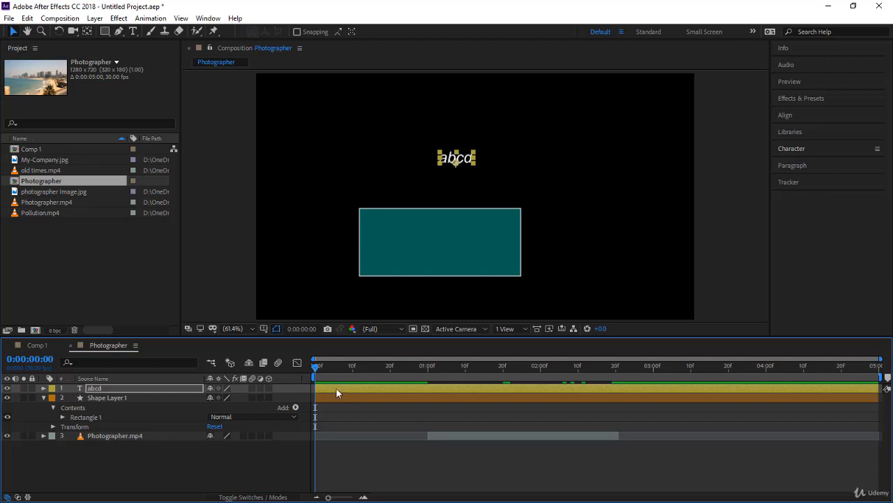
click(338, 389)
key(i)
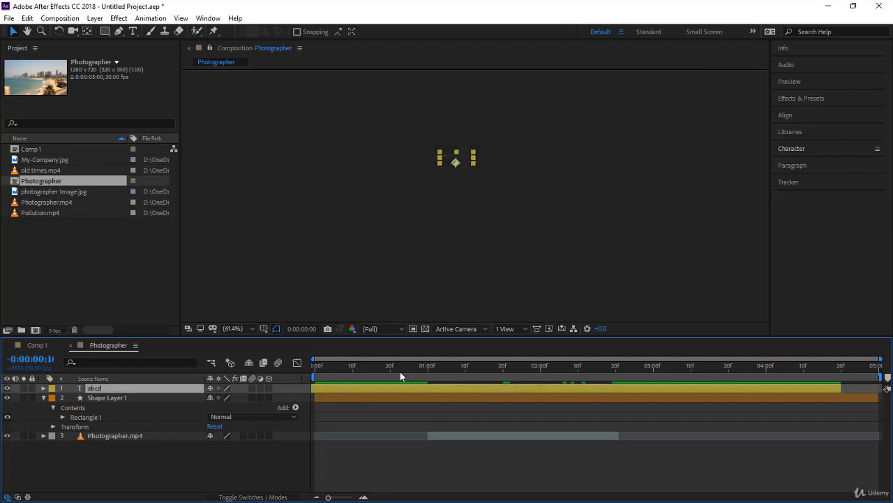
key(Home)
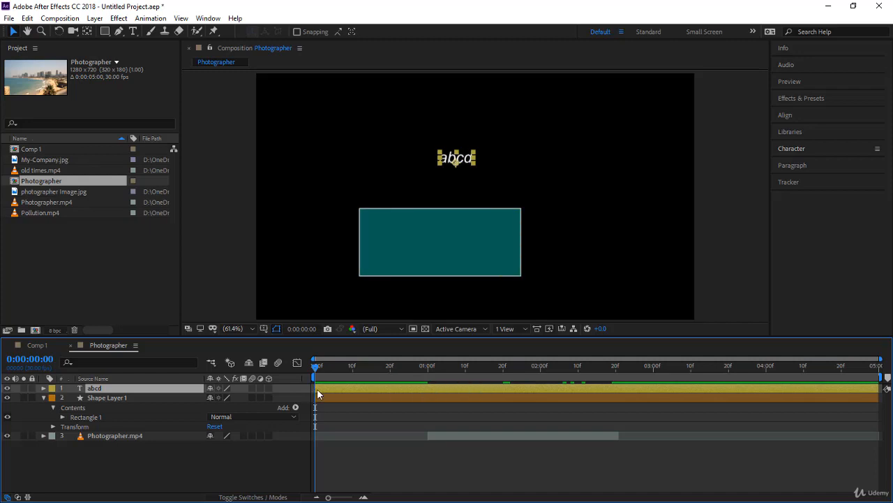
Trim the abcd text layer to start at 0:00:01:07 and end just before 0:00:04:00
click(317, 390)
drag(318, 389, 452, 369)
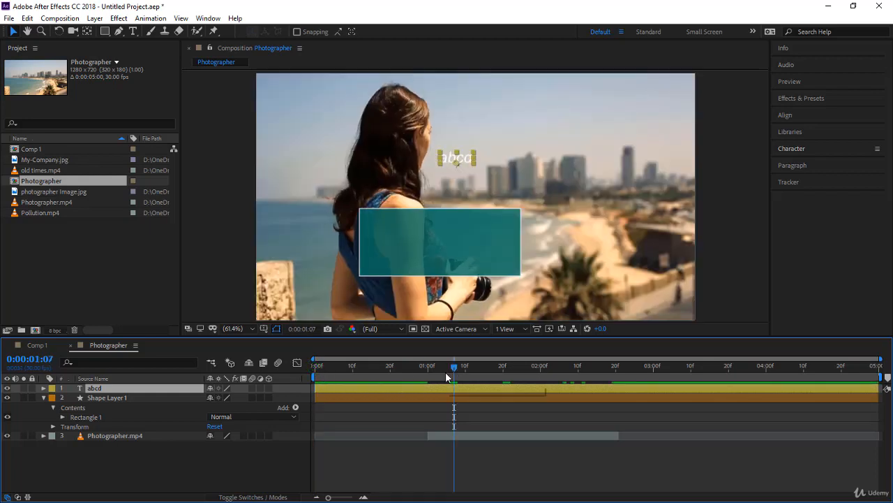
key(alt+bracketleft)
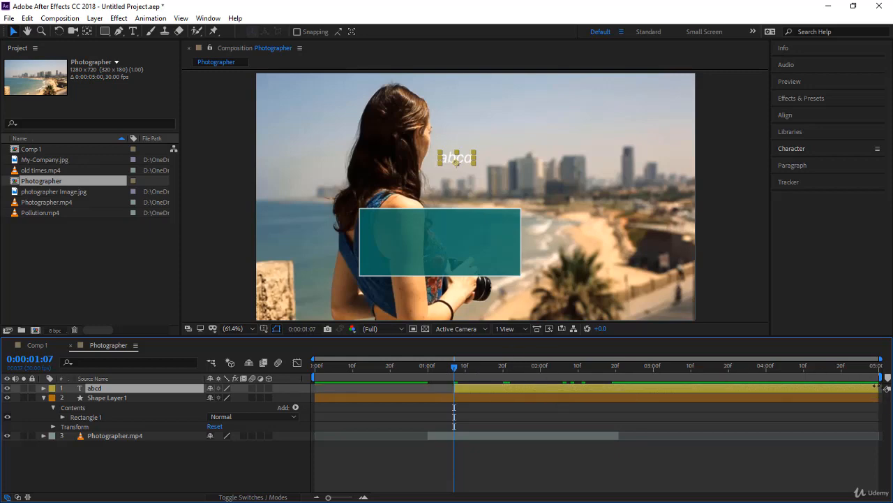
drag(877, 386, 756, 389)
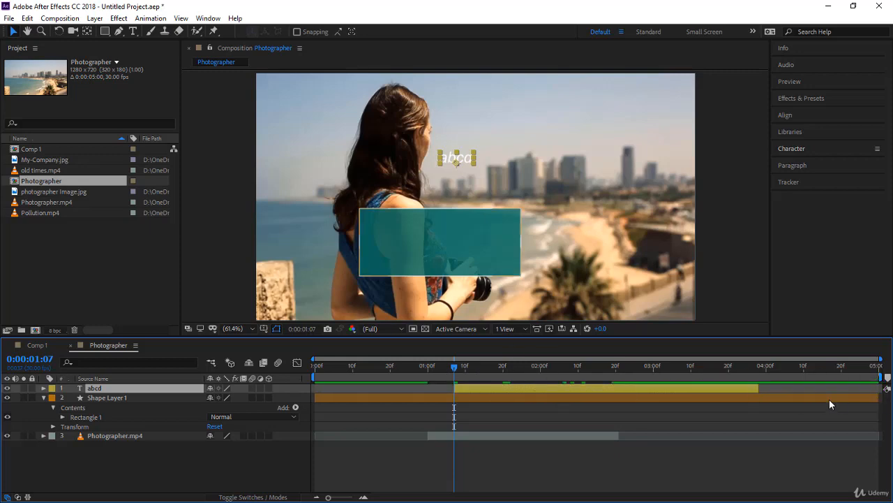
mouse_move(830, 399)
mouse_down()
mouse_move(888, 398)
mouse_move(770, 413)
mouse_move(821, 412)
mouse_up()
key(ctrl+z)
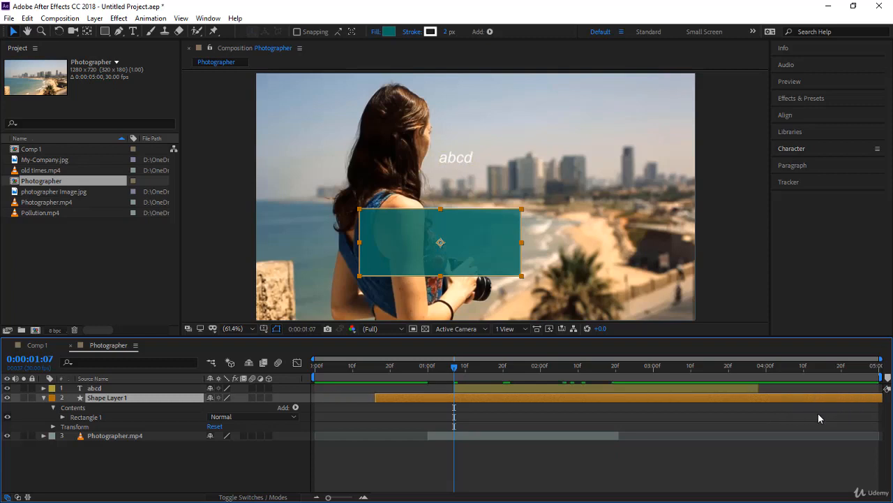
key(ctrl+z)
Trim the end of the rectangle's shape layer to 0:00:03:10 and select the abcd text layer
click(683, 366)
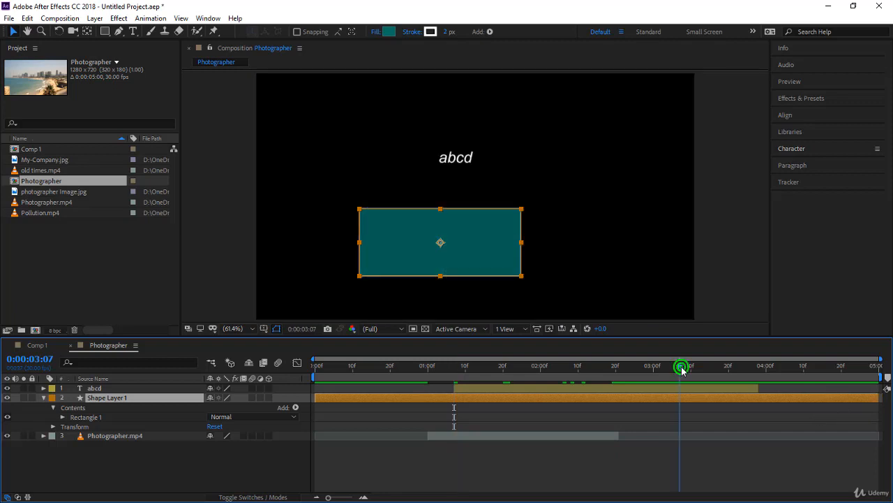
drag(682, 370, 690, 371)
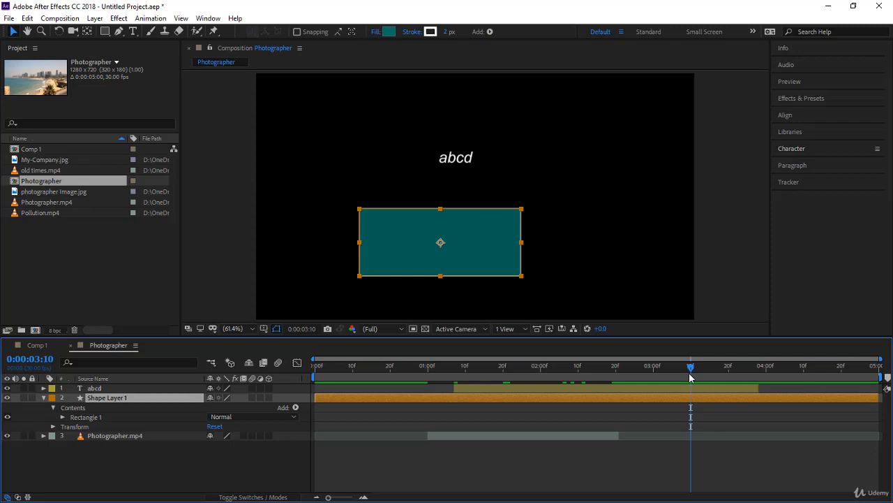
key(alt+])
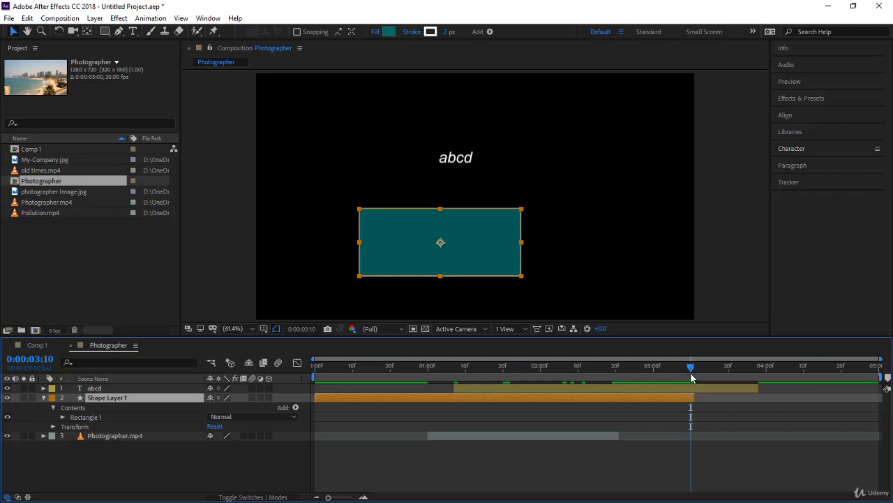
click(548, 389)
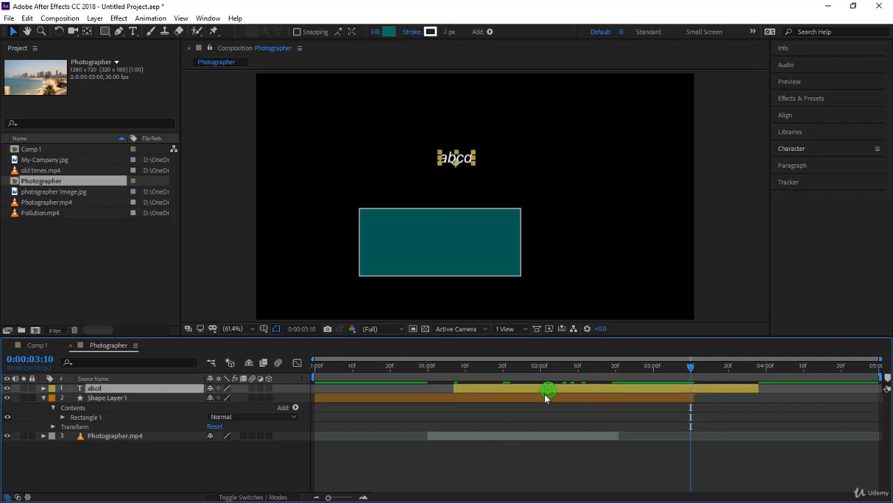